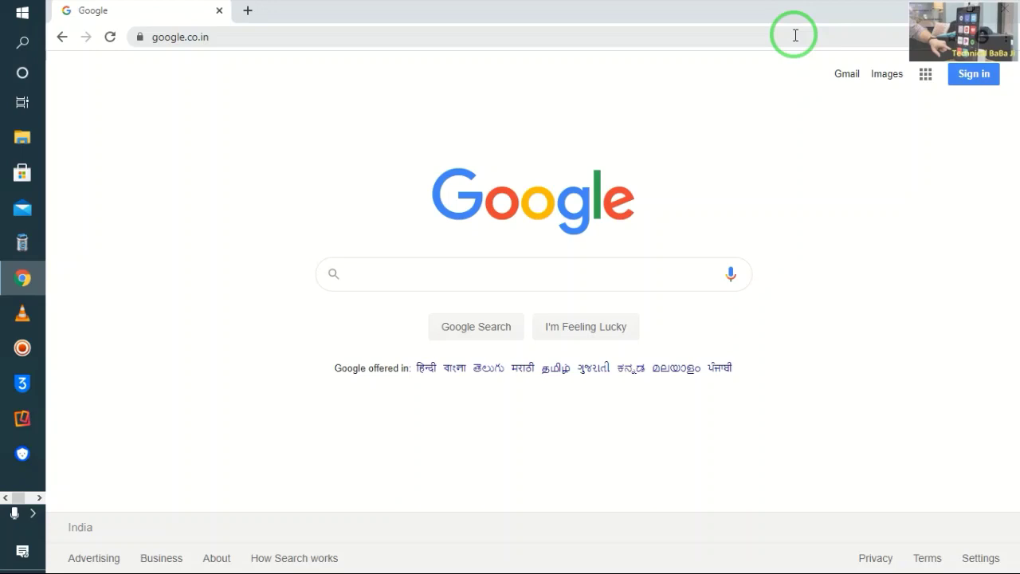
Step: Search Google for 'irctc' from the address bar
{"action": "left_click", "coordinate": [690, 32]}
{"action": "key", "text": "BackSpace"}
{"action": "type", "text": "irctc"}
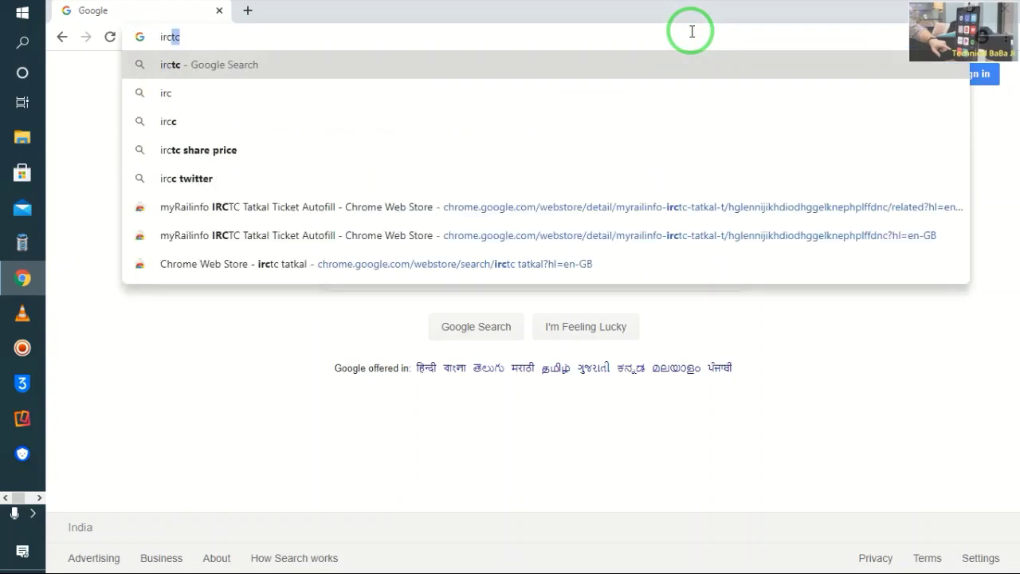
{"action": "key", "text": "Return"}
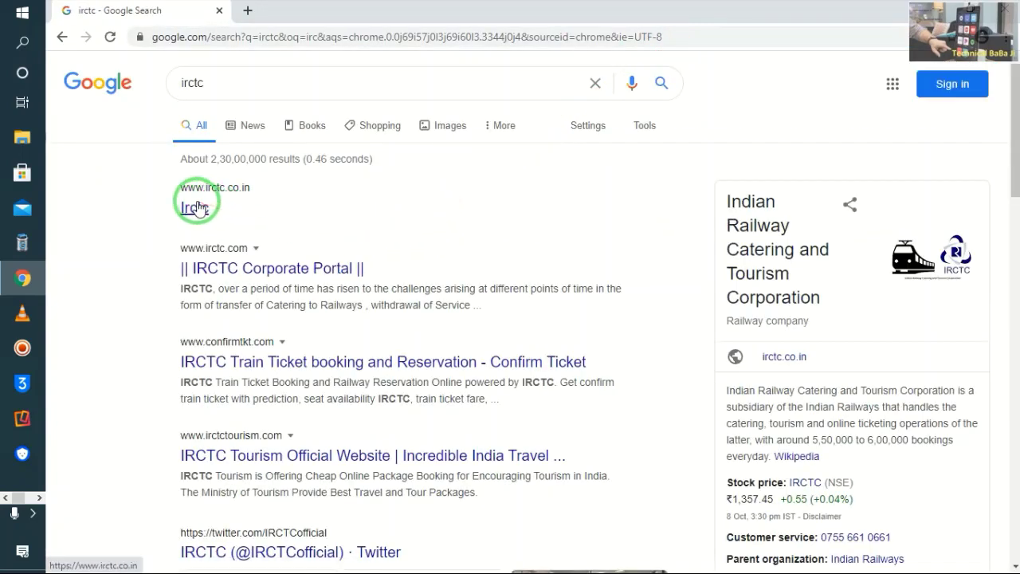
Step: Open the official IRCTC result and dismiss its COVID alert with Ok
{"action": "left_click", "coordinate": [195, 207]}
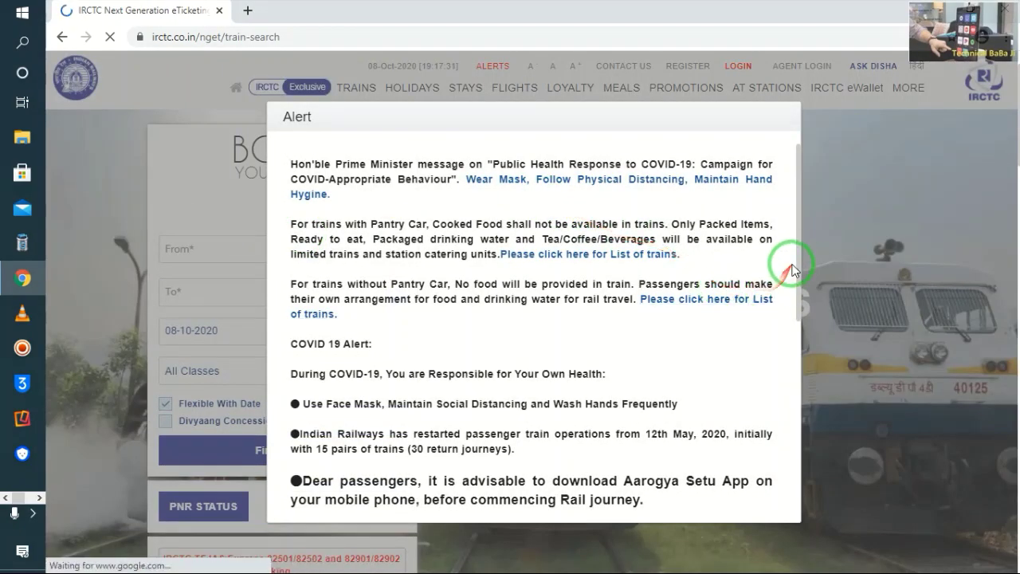
{"action": "left_click_drag", "start_coordinate": [799, 249], "coordinate": [817, 498]}
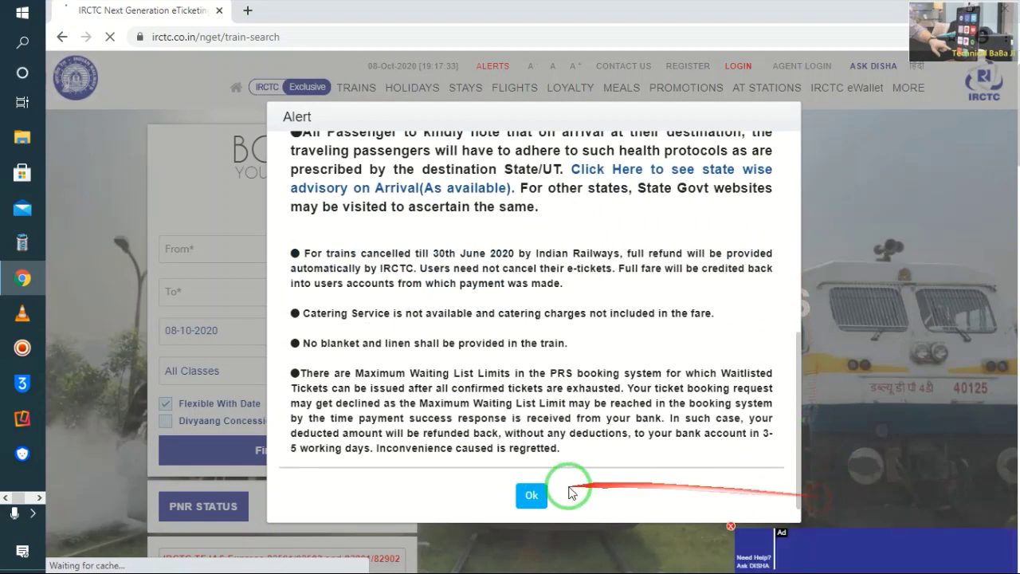
{"action": "left_click", "coordinate": [515, 496]}
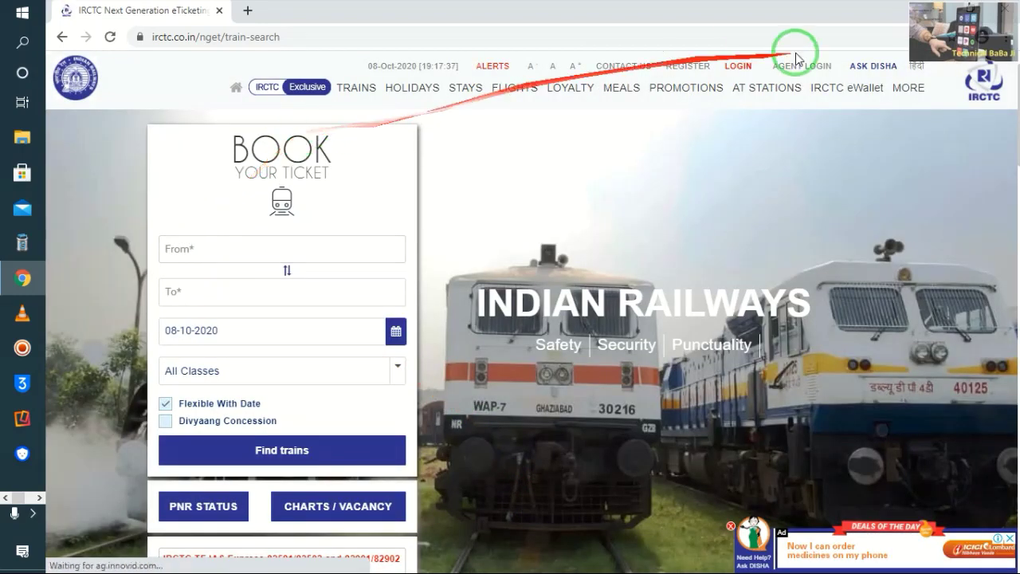
{"action": "mouse_move", "coordinate": [689, 78]}
{"action": "left_click", "coordinate": [736, 67]}
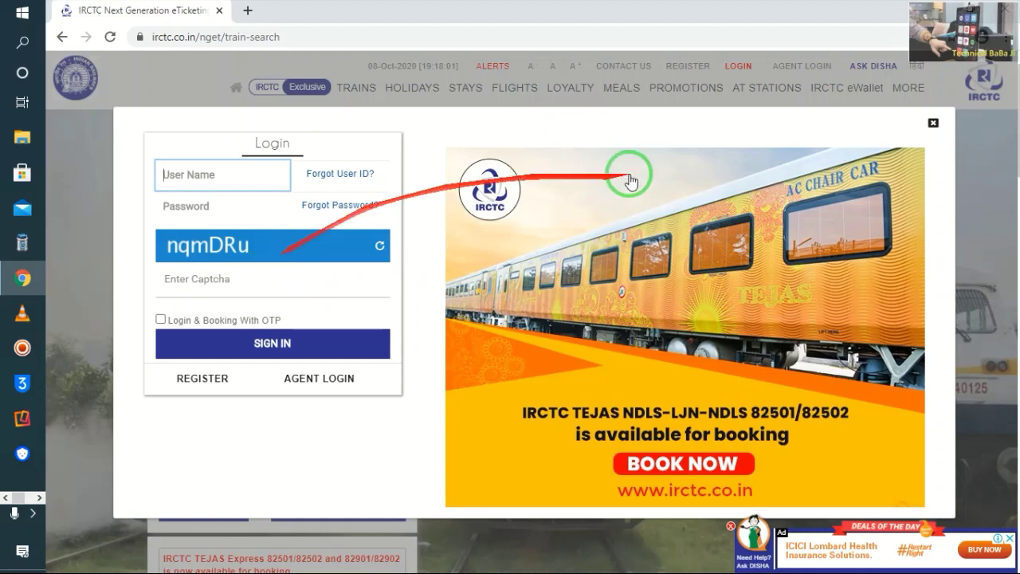
{"action": "left_click", "coordinate": [933, 124]}
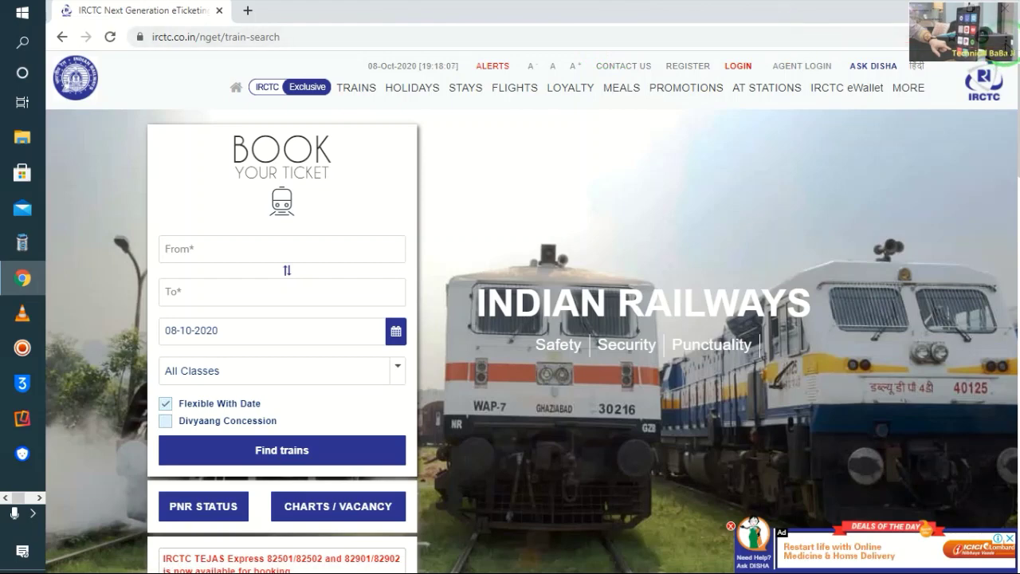
Step: Go to Chrome's Extensions page via More tools and launch the Chrome Web Store in a new tab
{"action": "left_click", "coordinate": [1006, 36]}
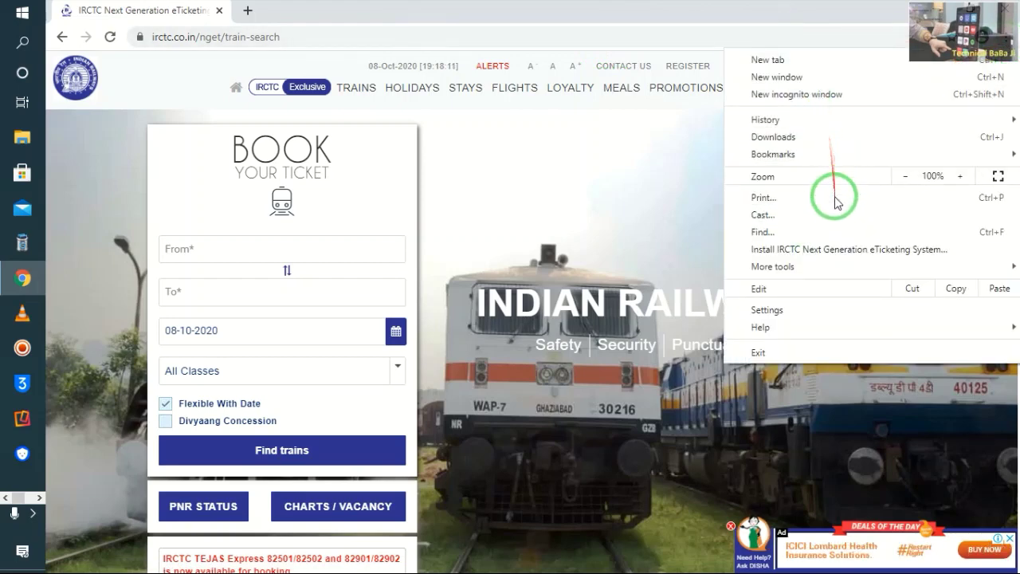
{"action": "mouse_move", "coordinate": [826, 272]}
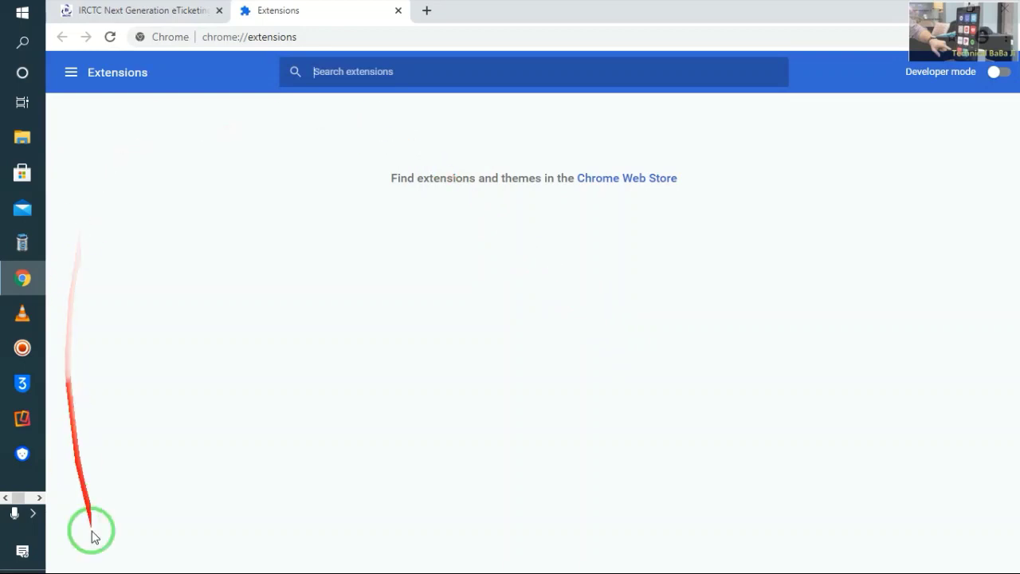
{"action": "left_click", "coordinate": [70, 76]}
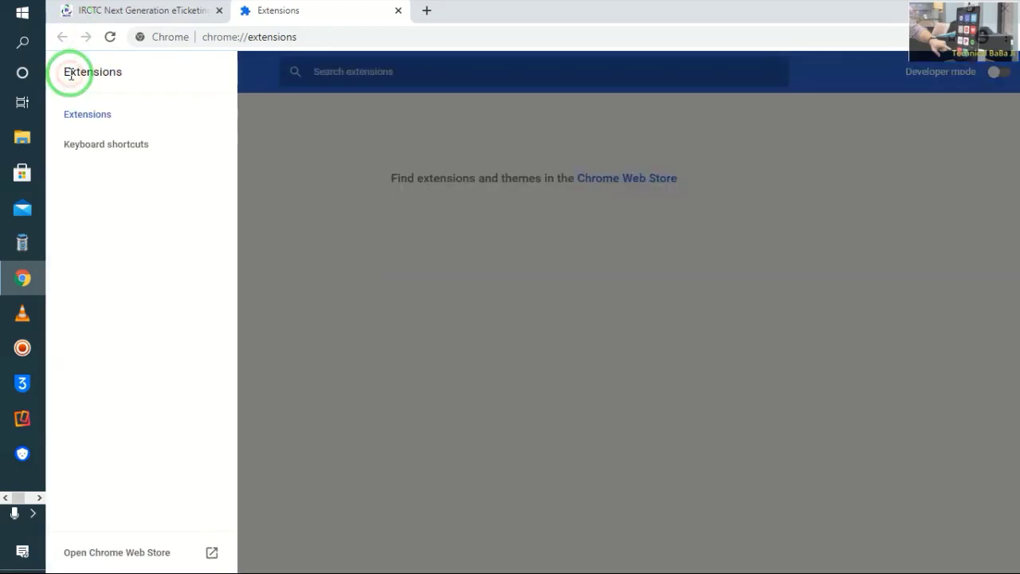
{"action": "left_click", "coordinate": [104, 563]}
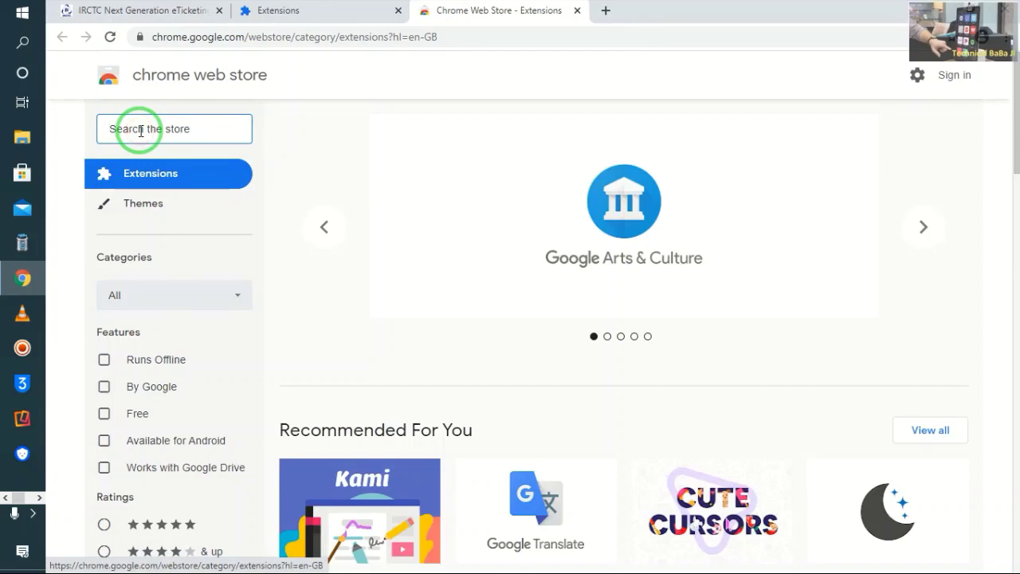
Step: Search the store for 'tatkal ticket booking' and browse the FAST Tatkal, AutoTatkal and Magic Tatkal results
{"action": "left_click", "coordinate": [140, 130]}
{"action": "type", "text": "ta"}
{"action": "type", "text": "b"}
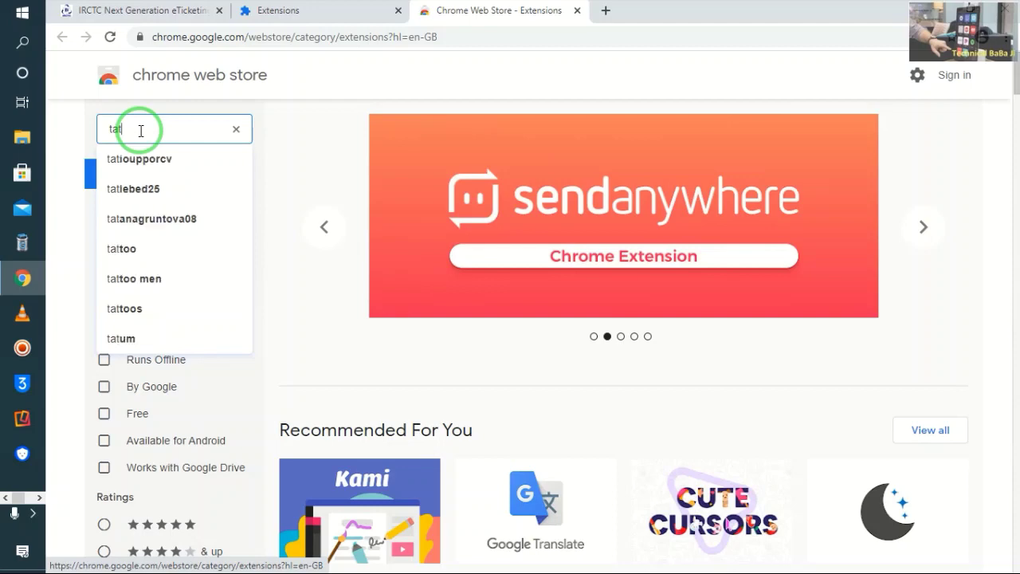
{"action": "type", "text": "l"}
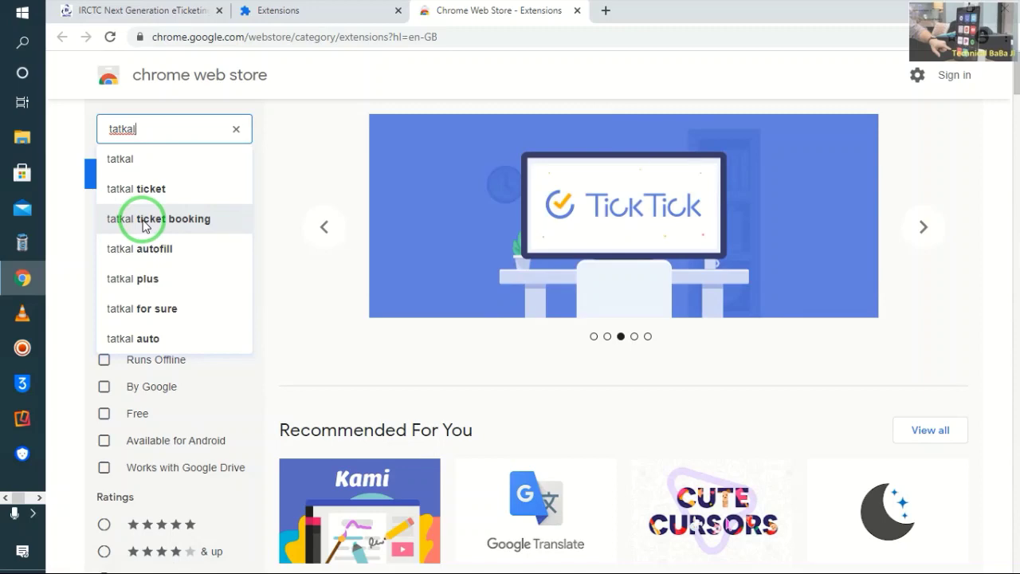
{"action": "left_click", "coordinate": [144, 226]}
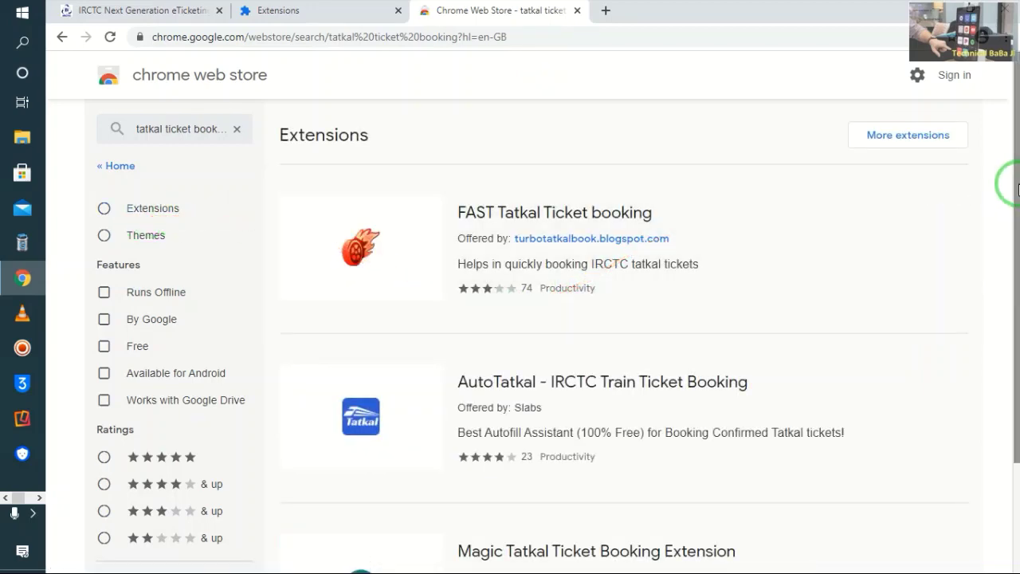
{"action": "left_click_drag", "start_coordinate": [1017, 189], "coordinate": [1016, 427]}
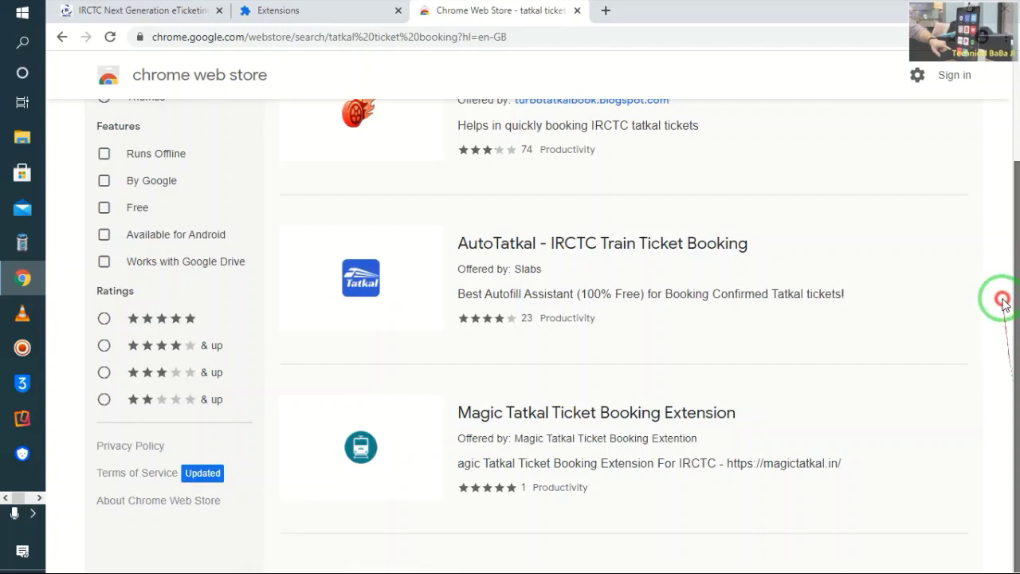
{"action": "scroll", "coordinate": [995, 285], "scroll_direction": "up", "scroll_amount": 2}
{"action": "scroll", "coordinate": [972, 199], "scroll_direction": "down", "scroll_amount": 2}
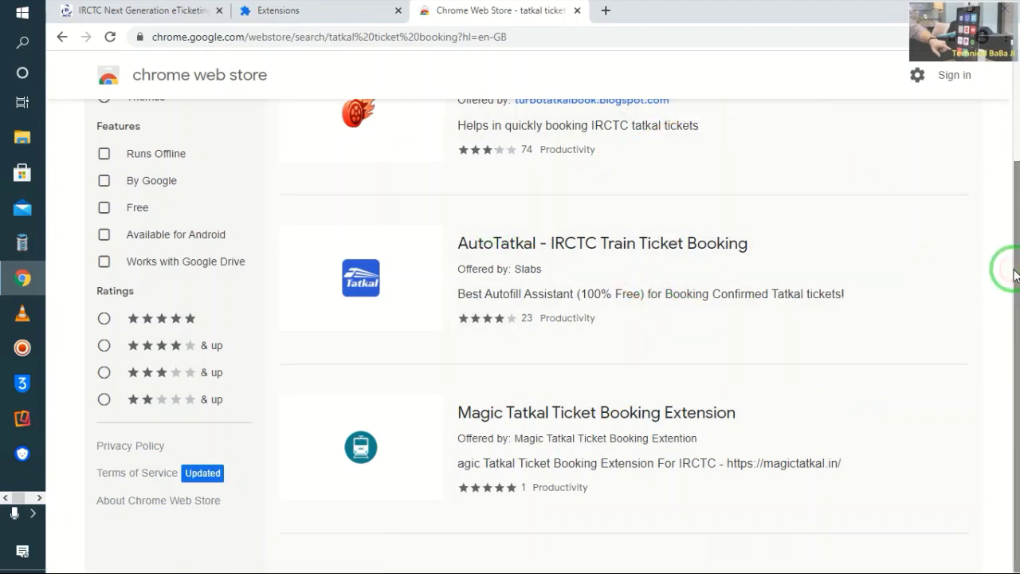
{"action": "left_click_drag", "start_coordinate": [1018, 276], "coordinate": [1009, 212]}
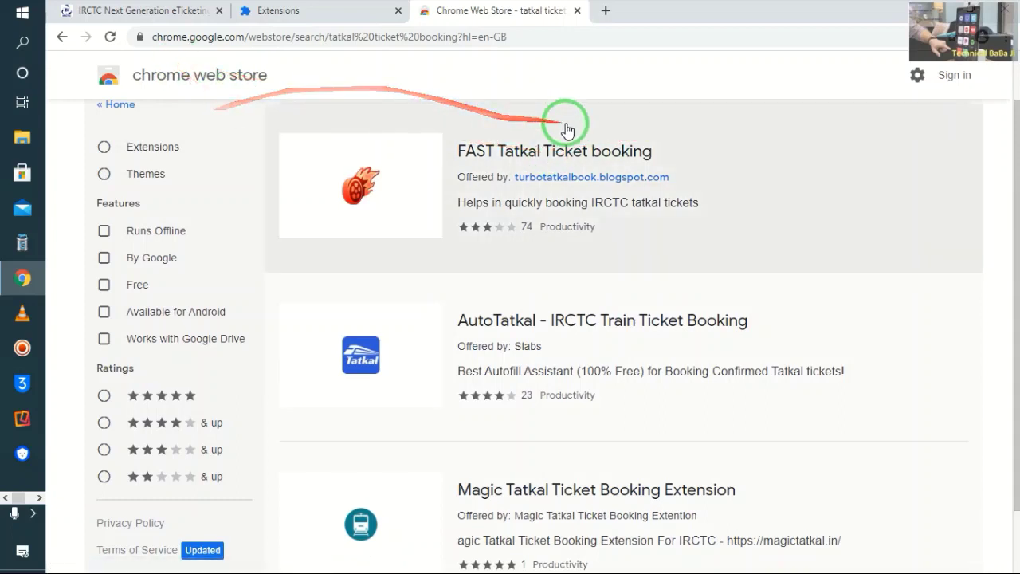
{"action": "scroll", "coordinate": [1016, 68], "scroll_direction": "up", "scroll_amount": 1}
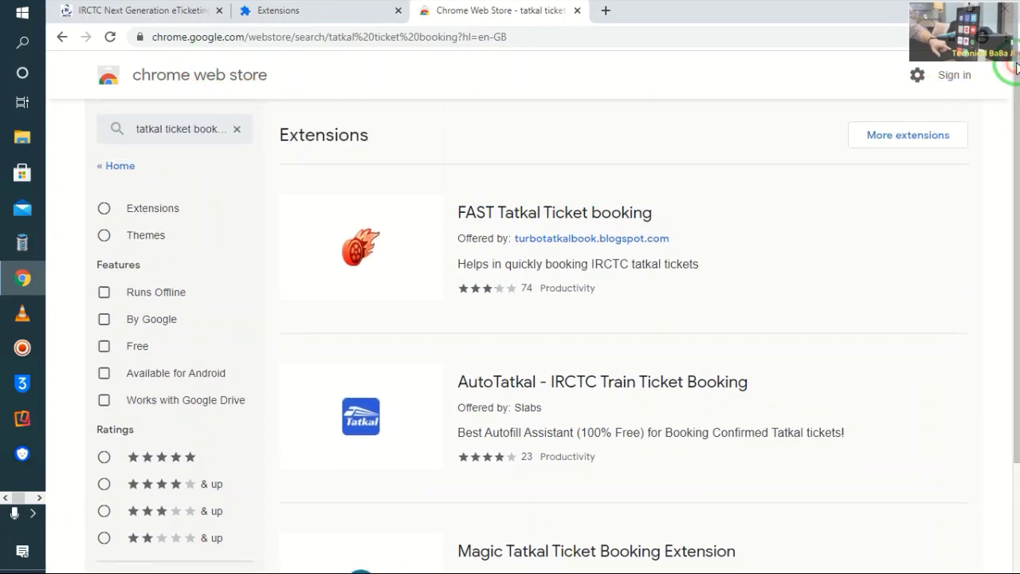
Step: Change the store query to 'tatkal ticket now' and run it, listing Tatkal Now first
{"action": "left_click", "coordinate": [221, 128]}
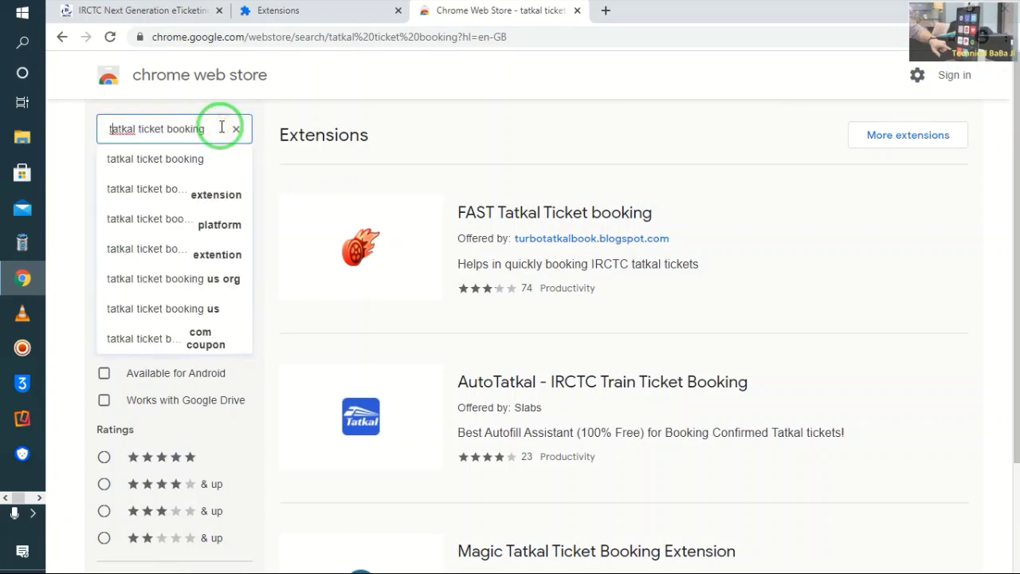
{"action": "key", "text": "Home"}
{"action": "key", "text": "Delete"}
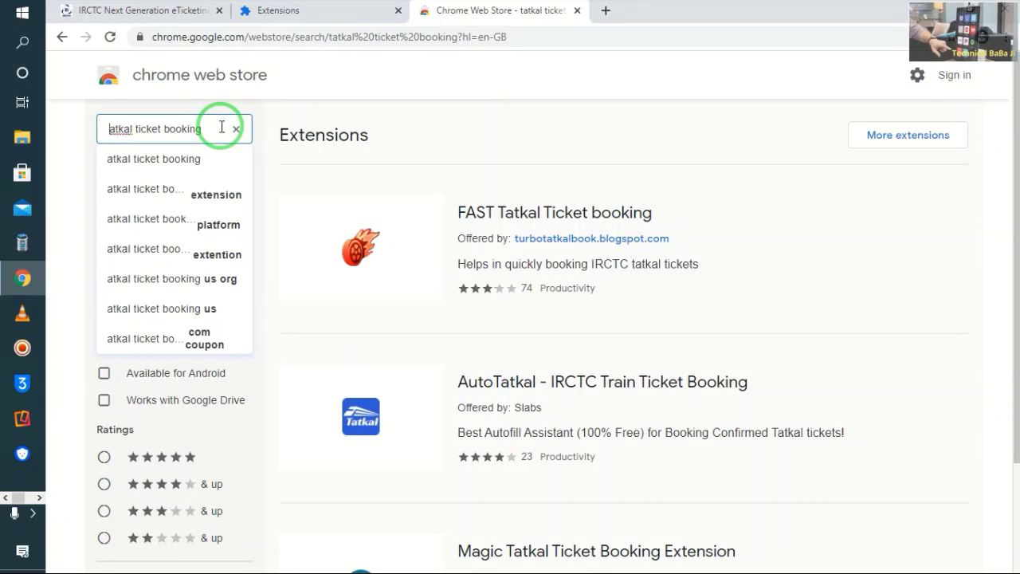
{"action": "type", "text": "t"}
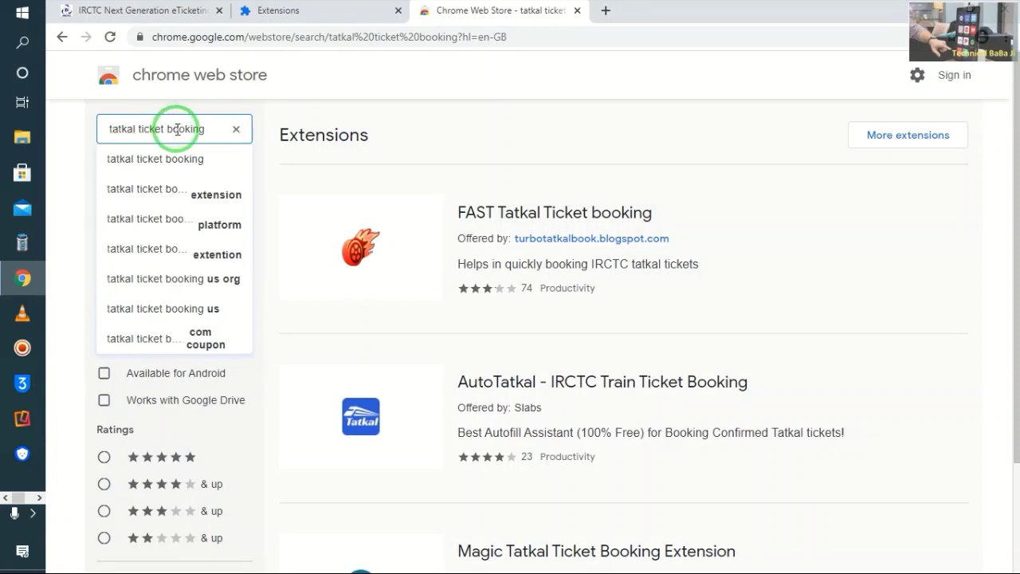
{"action": "left_click", "coordinate": [204, 131]}
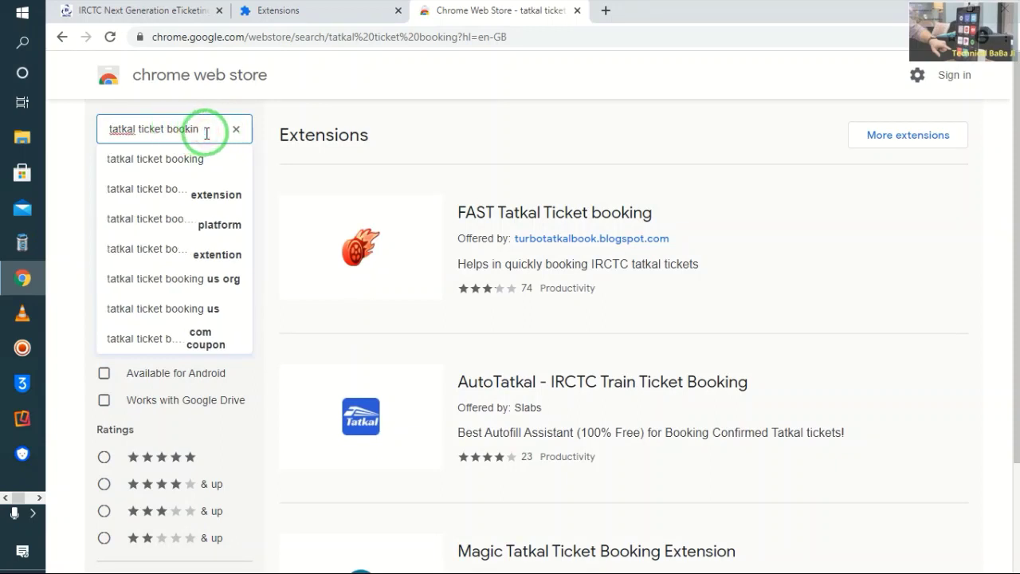
{"action": "key", "text": "BackSpace"}
{"action": "key", "text": "BackSpace"}
{"action": "key", "text": "BackSpace"}
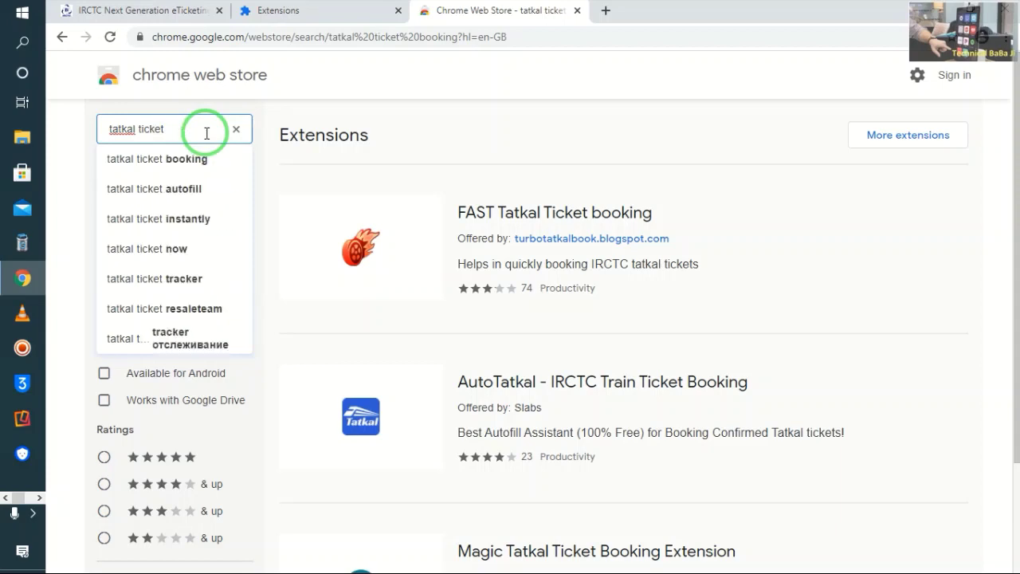
{"action": "type", "text": "now"}
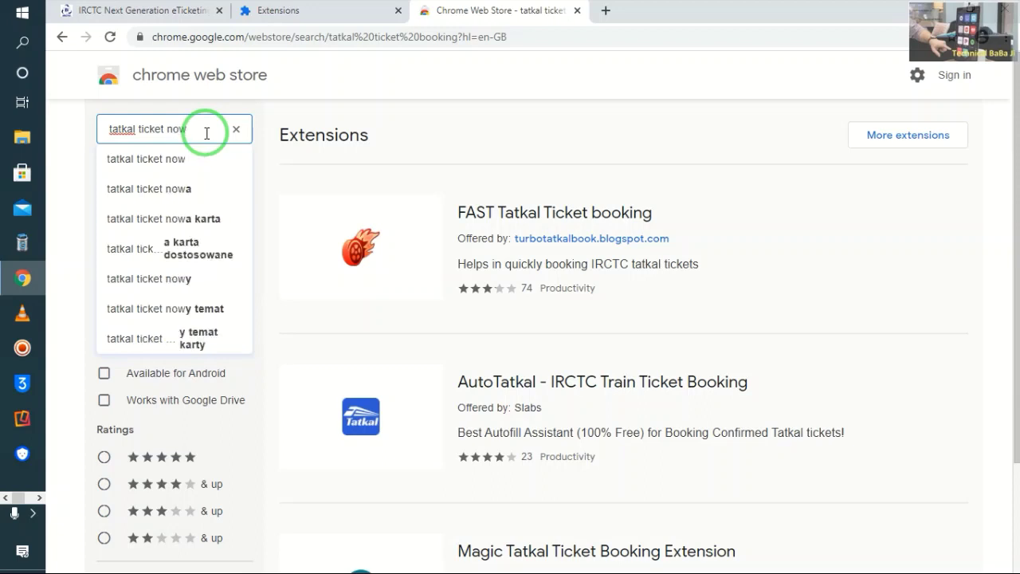
{"action": "left_click", "coordinate": [173, 162]}
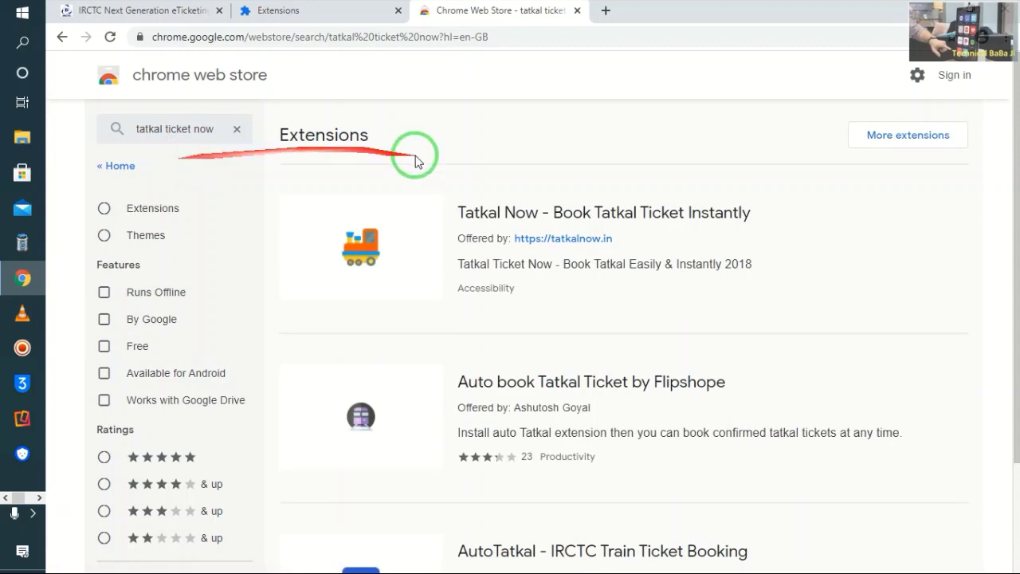
Step: Add the Tatkal Now - Book Tatkal Ticket Instantly extension to Chrome and close the confirmation popup
{"action": "left_click", "coordinate": [555, 225]}
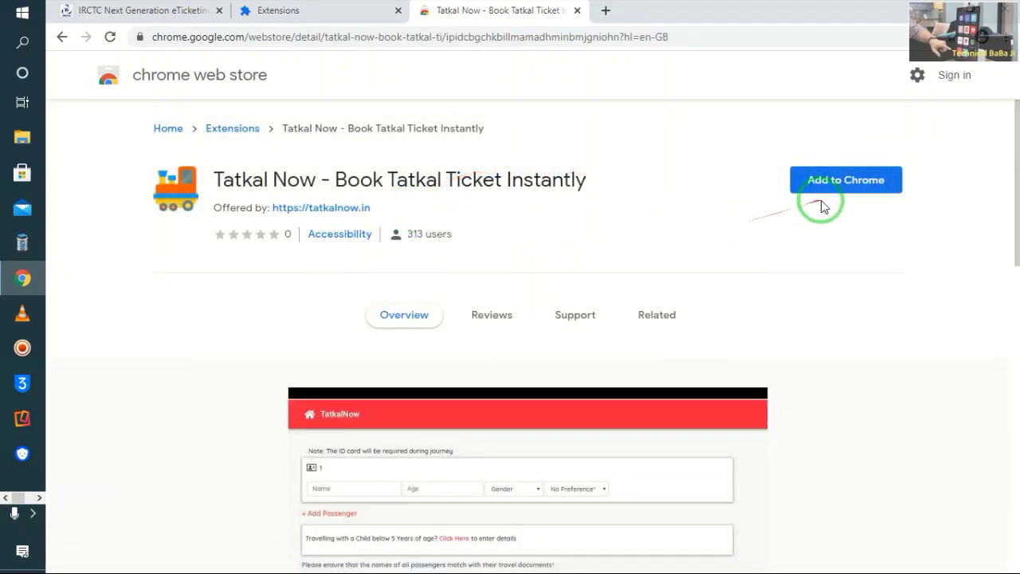
{"action": "left_click", "coordinate": [826, 191]}
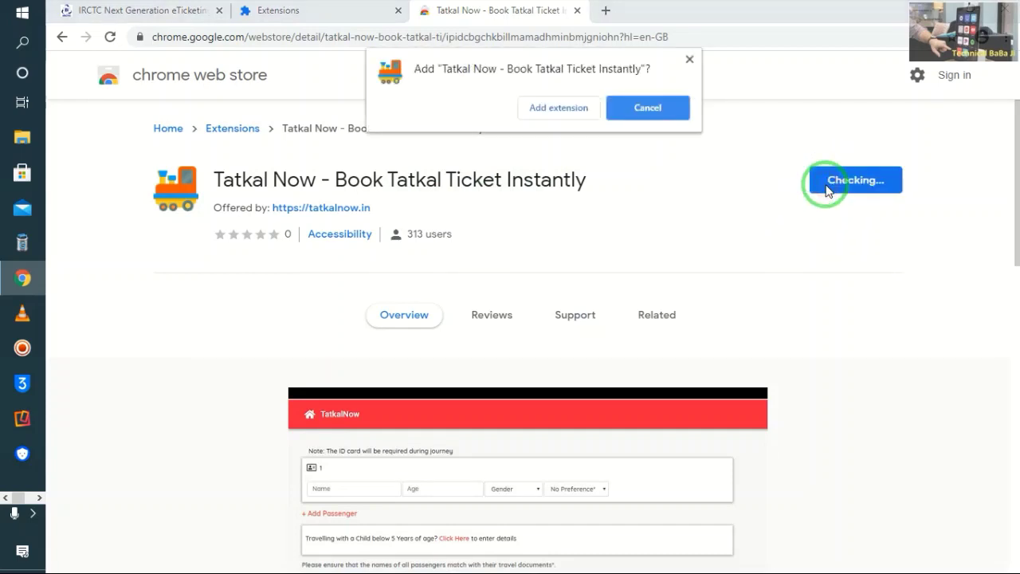
{"action": "left_click", "coordinate": [554, 107]}
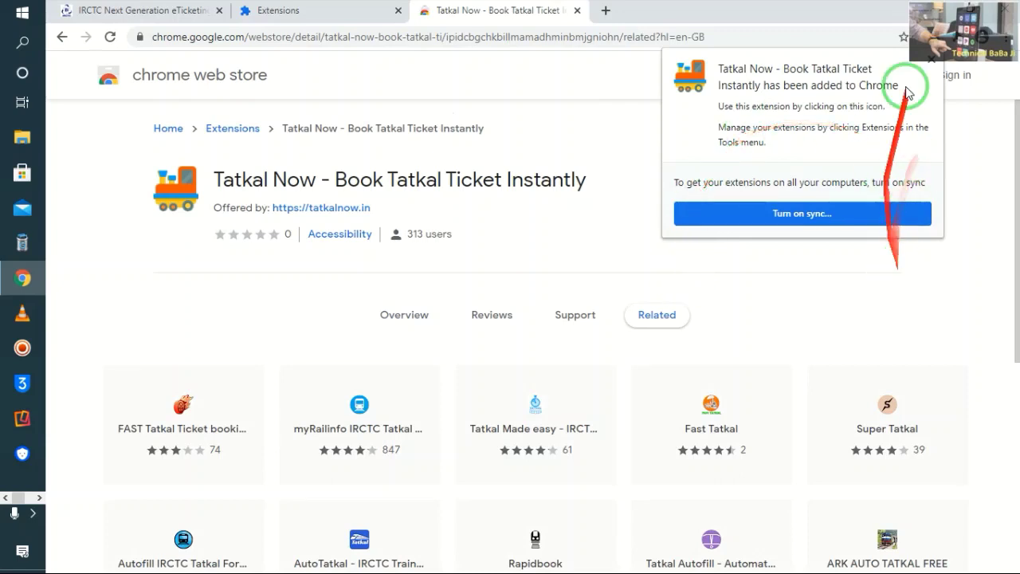
{"action": "left_click", "coordinate": [934, 64]}
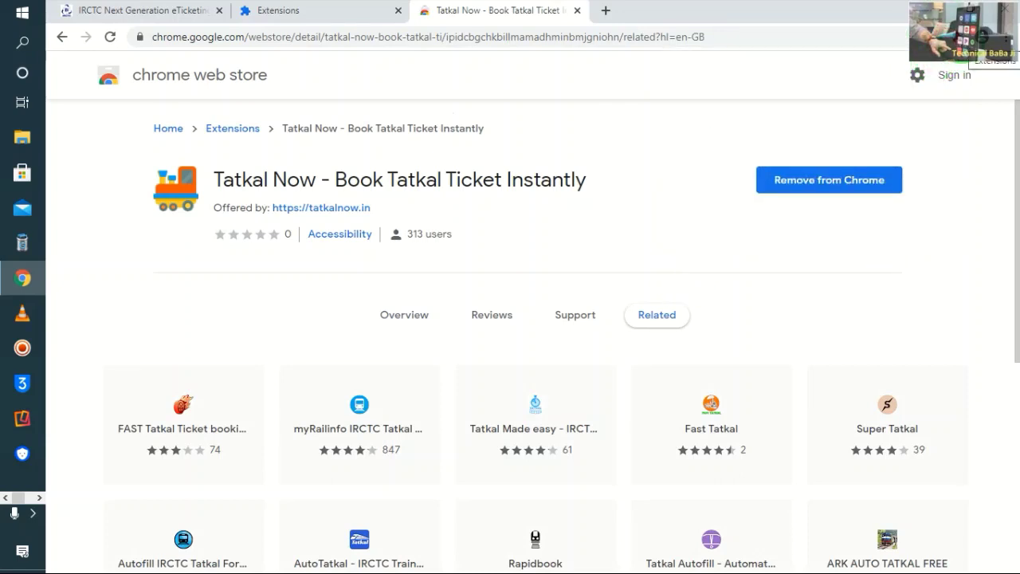
Step: Bookmark the Tatkal Now store page, then close the store tab
{"action": "left_click", "coordinate": [967, 37]}
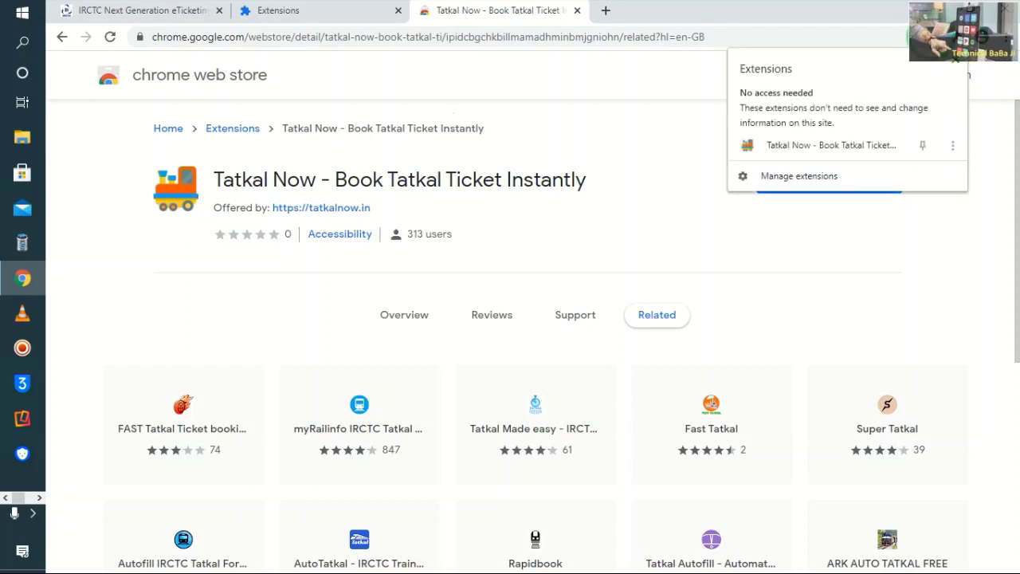
{"action": "left_click", "coordinate": [914, 36]}
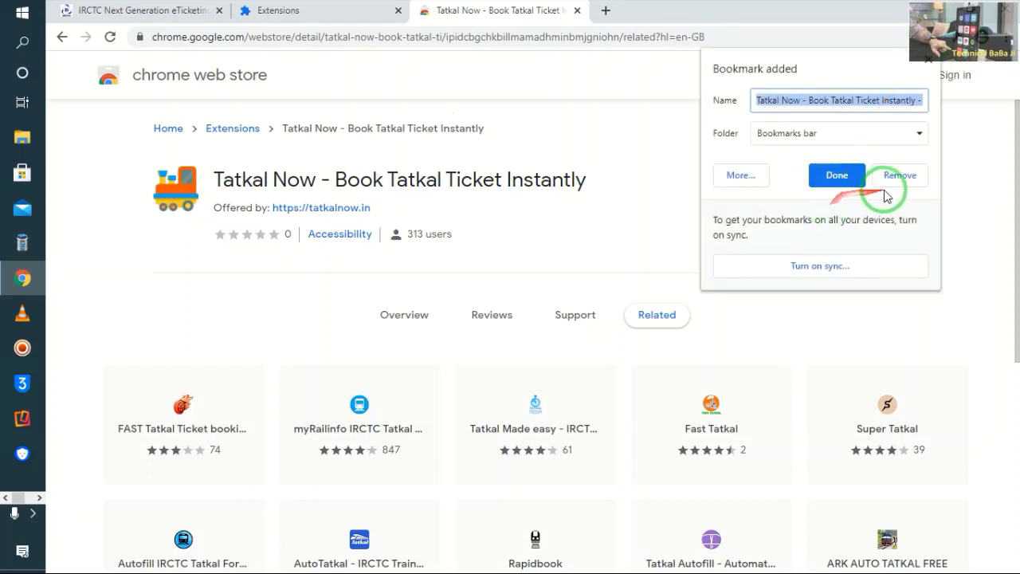
{"action": "left_click", "coordinate": [833, 177]}
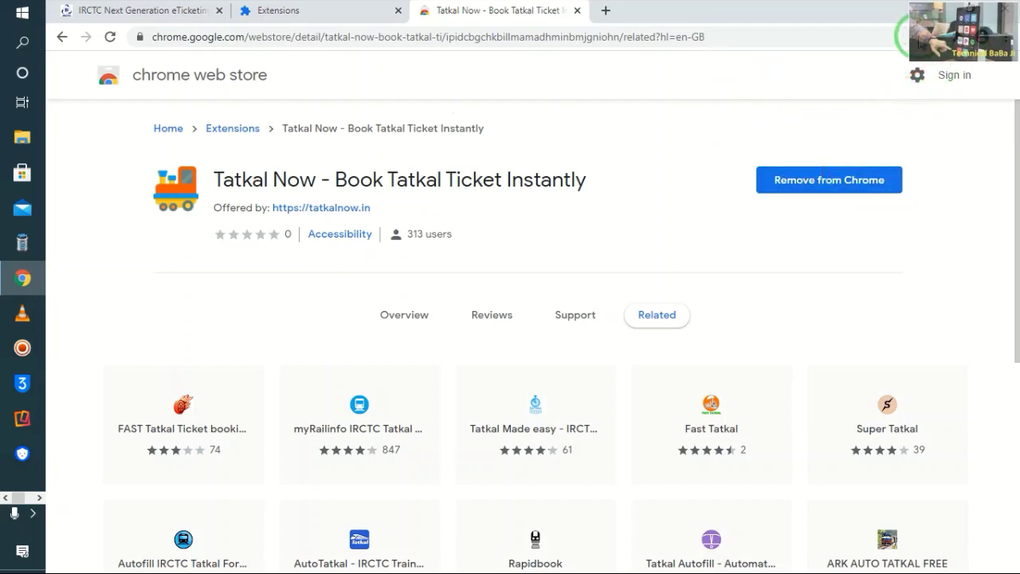
{"action": "left_click", "coordinate": [915, 36]}
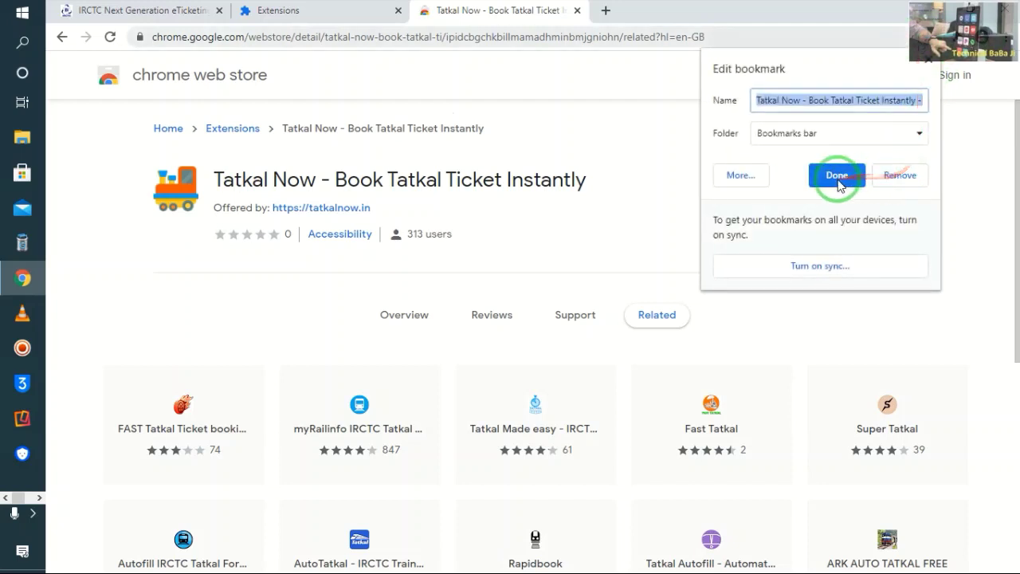
{"action": "left_click", "coordinate": [835, 174]}
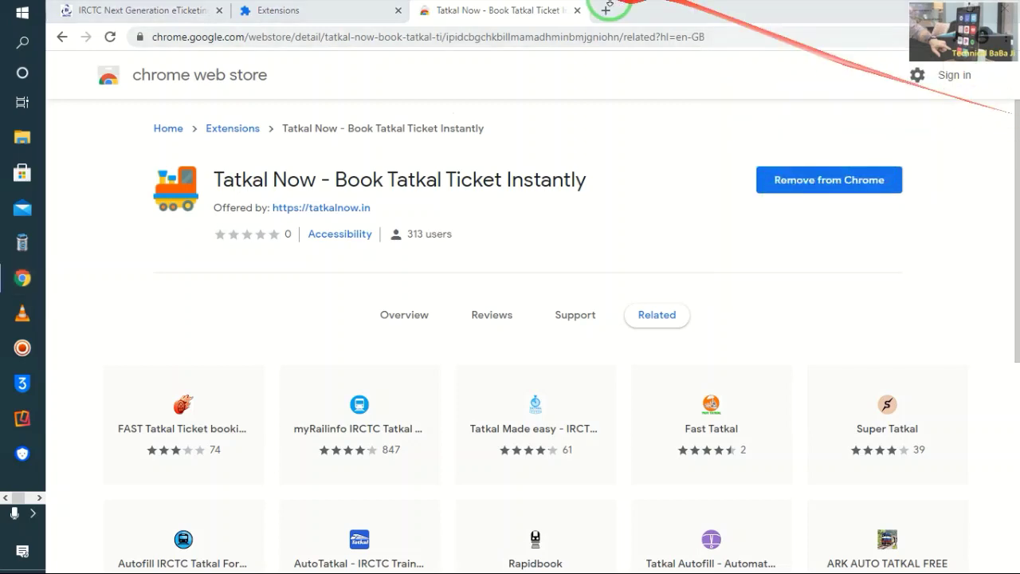
{"action": "left_click", "coordinate": [579, 11]}
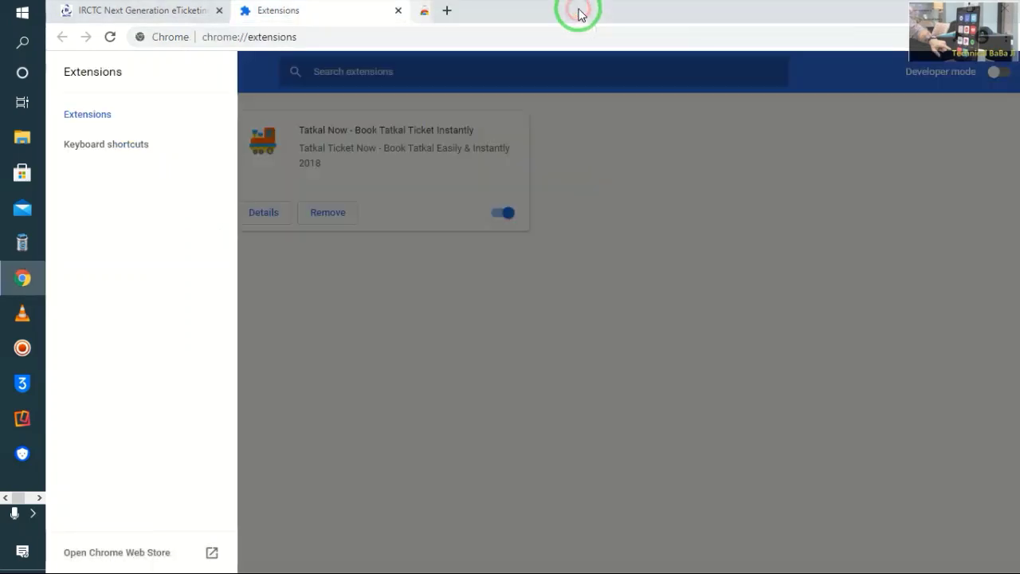
Step: Close the Extensions tab and launch Tatkal Now from the extensions menu on the IRCTC page
{"action": "left_click", "coordinate": [398, 11]}
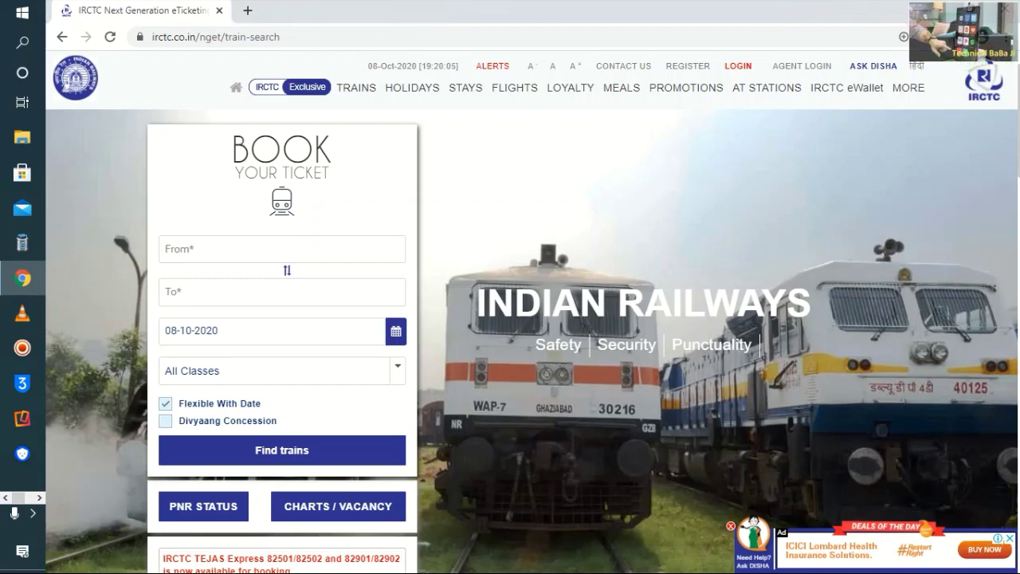
{"action": "left_click", "coordinate": [955, 36]}
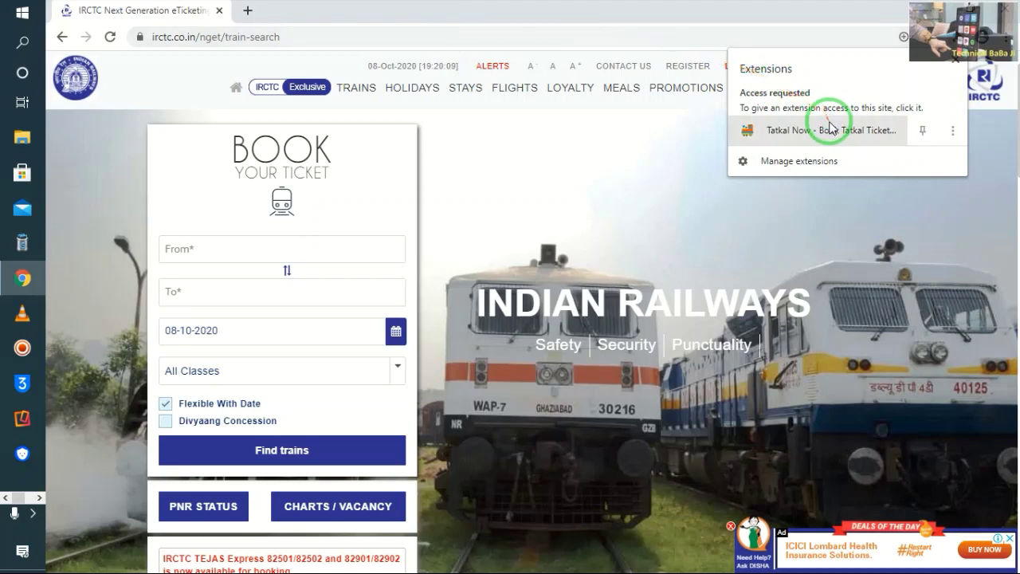
{"action": "left_click", "coordinate": [776, 132]}
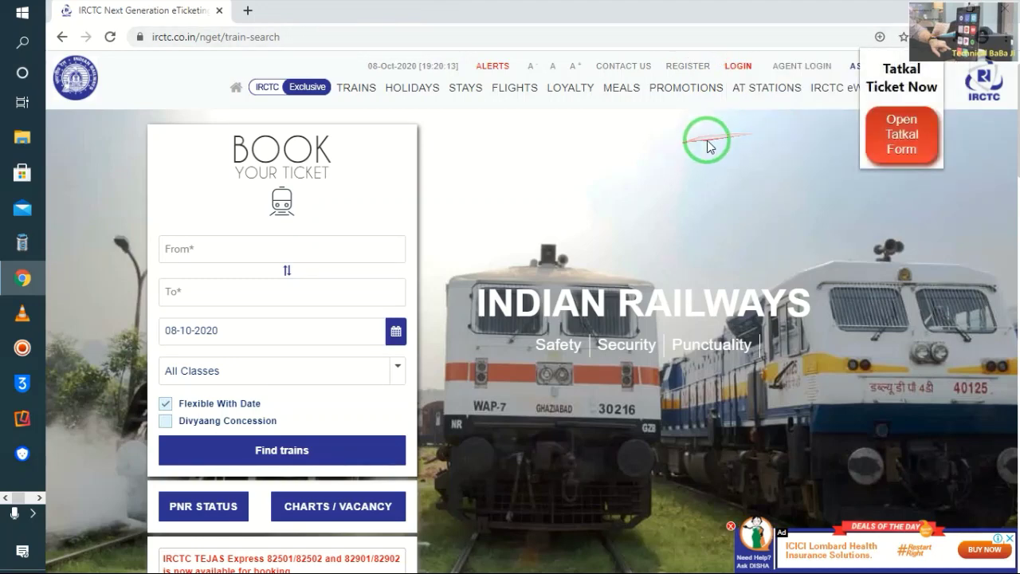